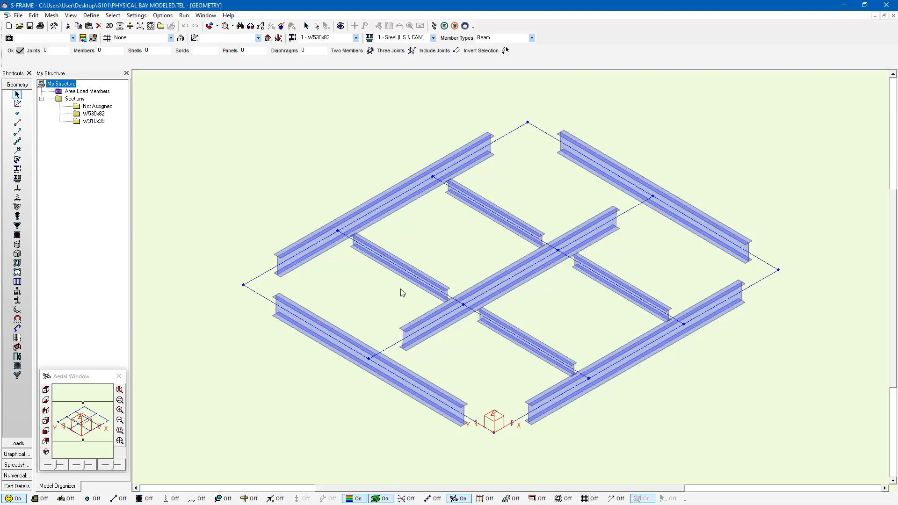
Step: Hide the rendered beam solids to show the wireframe, and pick the Panel tool
click(392, 500)
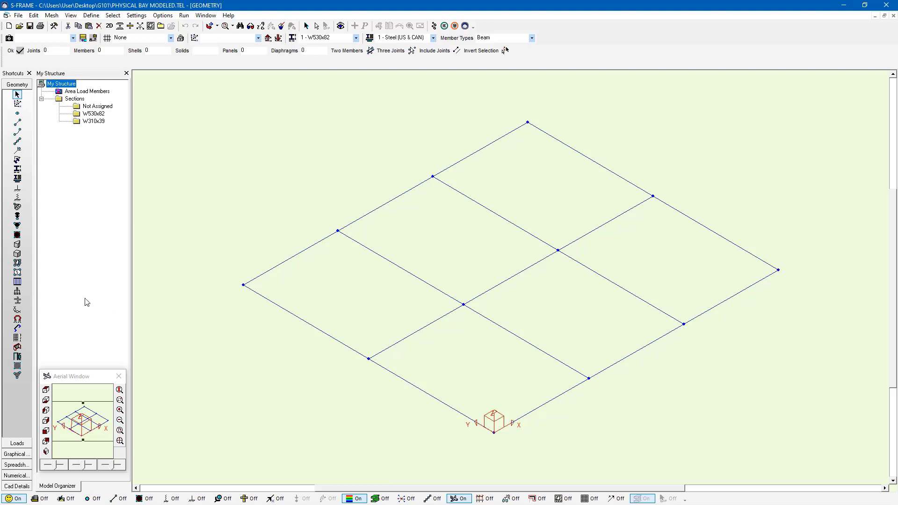
click(18, 264)
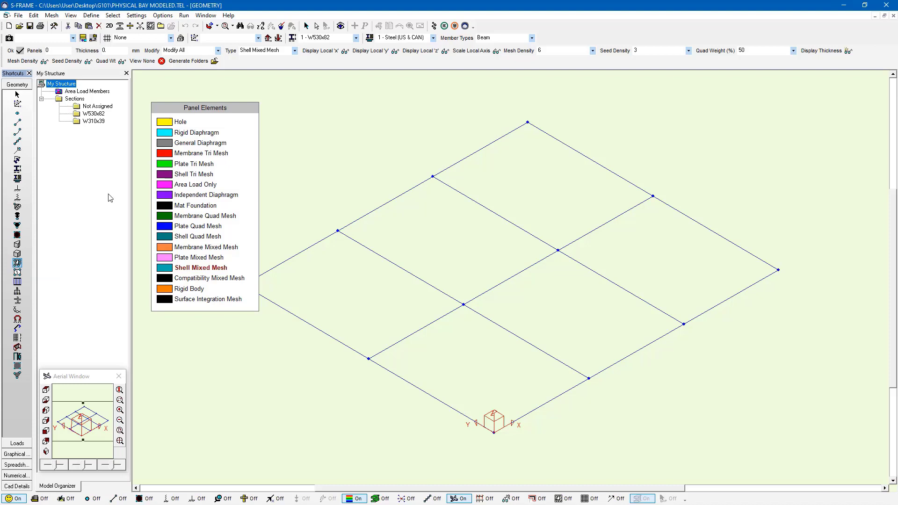
Step: Change the panel Type from Shell Mixed Mesh to Area Load Only and pan the view
click(171, 187)
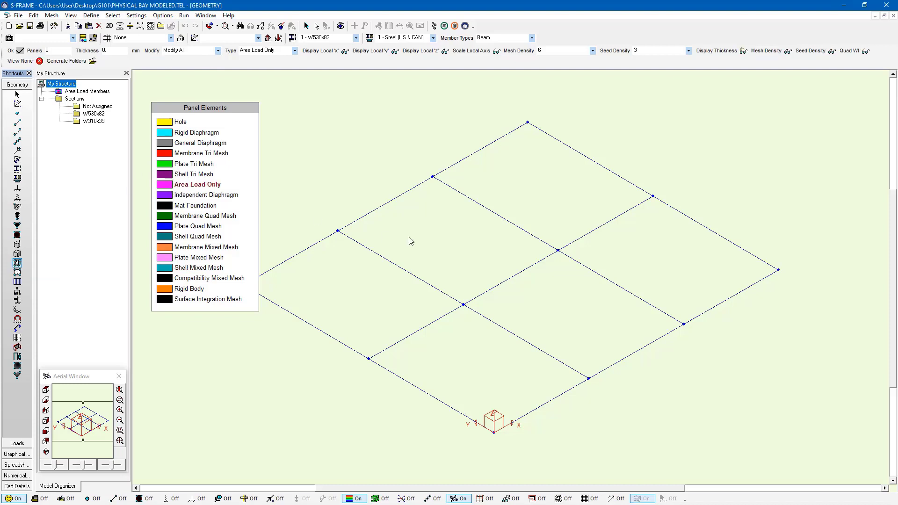
middle_drag(409, 240, 439, 235)
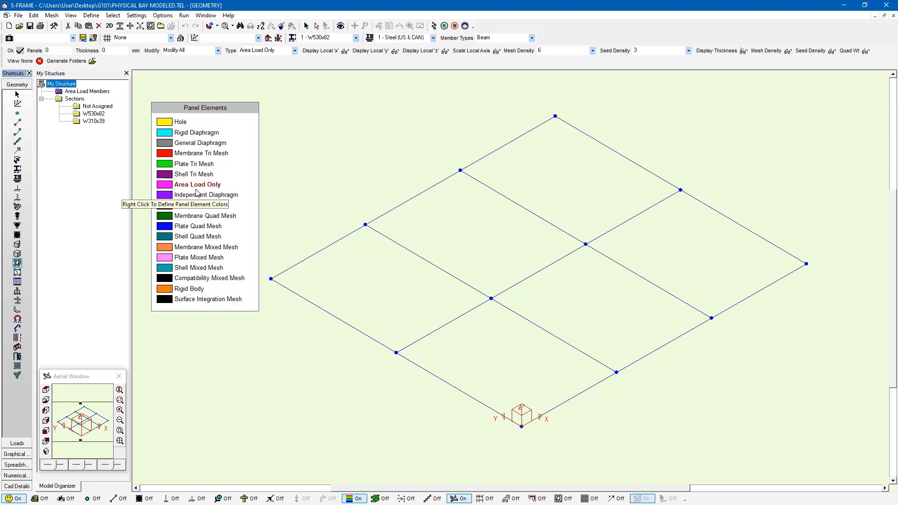
Step: Draw the area-load panel through the left, bottom, right and top corner joints, closing at the left
click(271, 279)
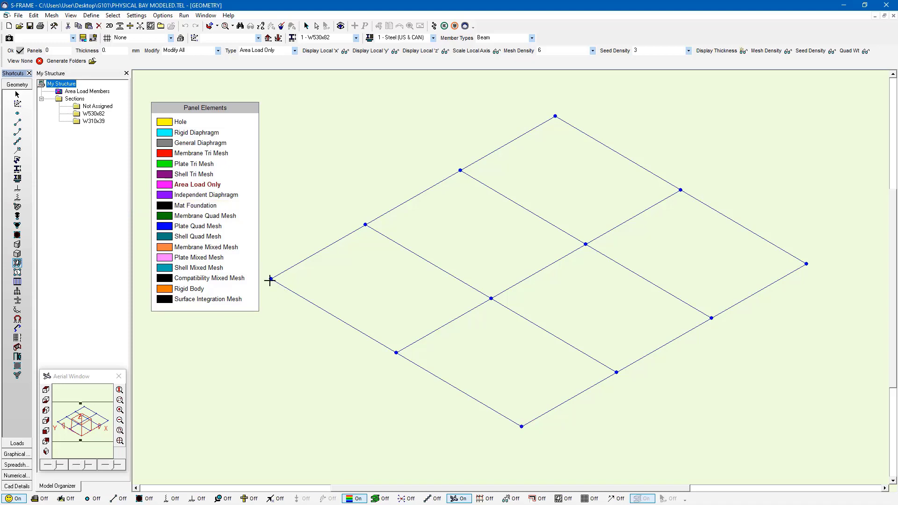
click(521, 426)
click(806, 264)
click(556, 116)
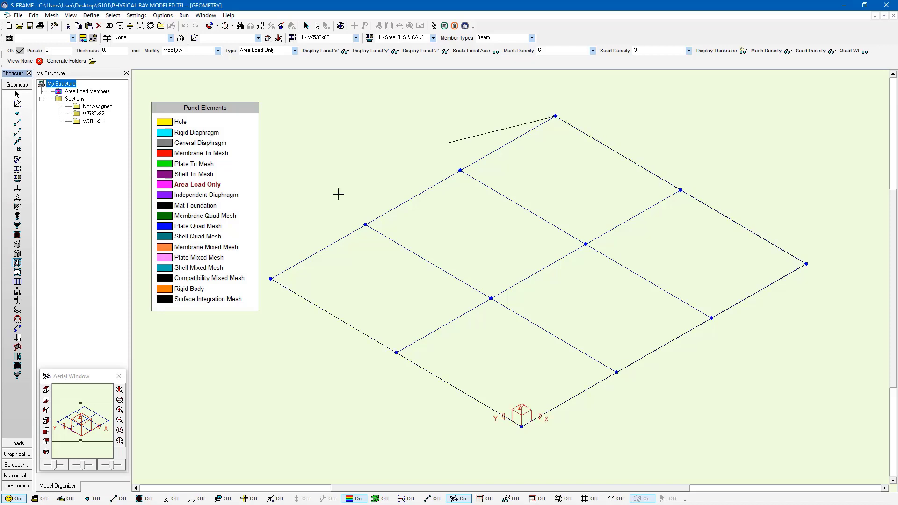
click(272, 279)
click(218, 84)
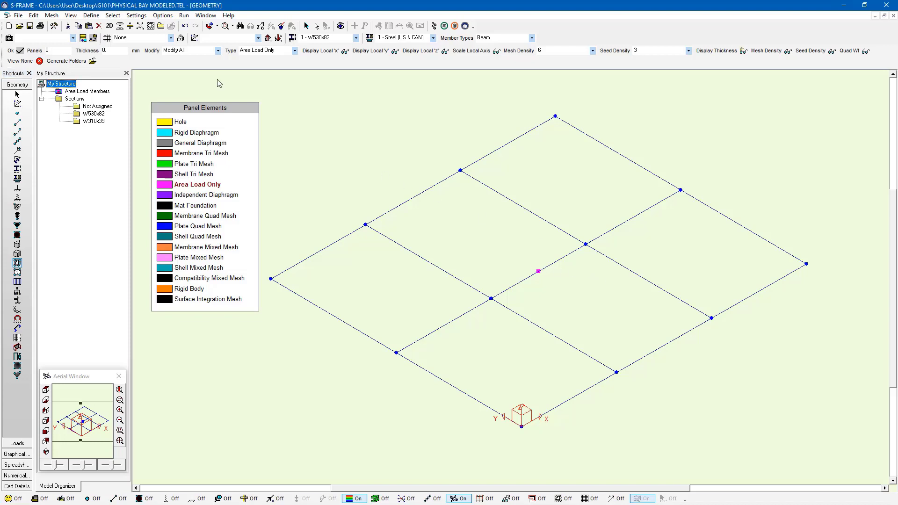
Step: Window-select the whole bay and use Update OPEN Group to put it in the Area Load Members group
click(92, 92)
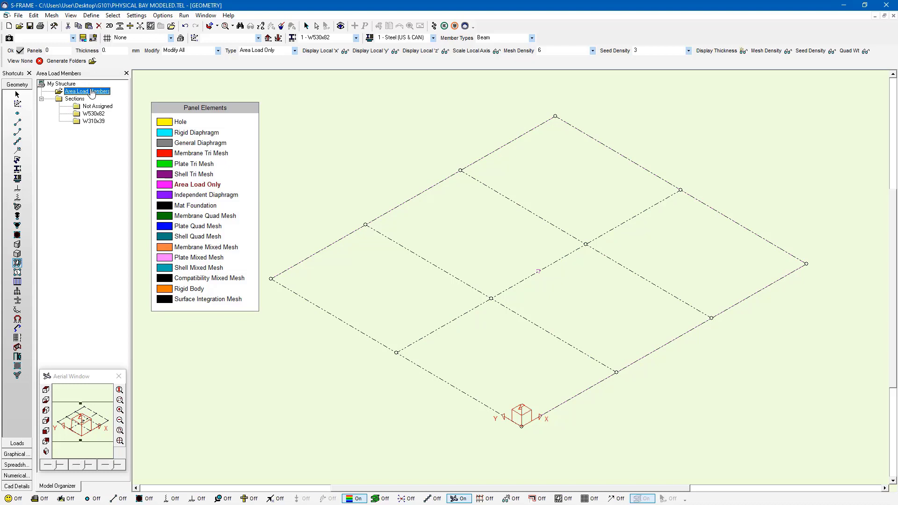
click(18, 94)
drag(744, 427, 328, 122)
drag(231, 136, 798, 427)
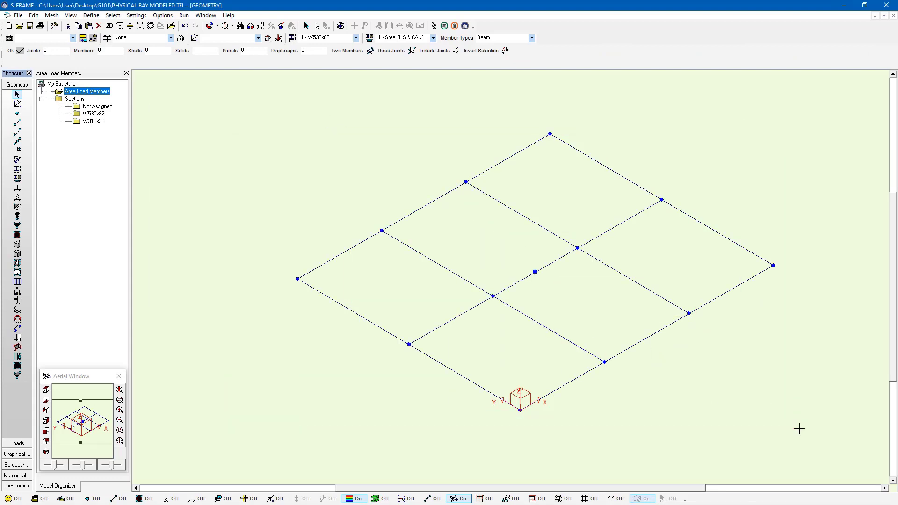
click(96, 94)
right_click(96, 95)
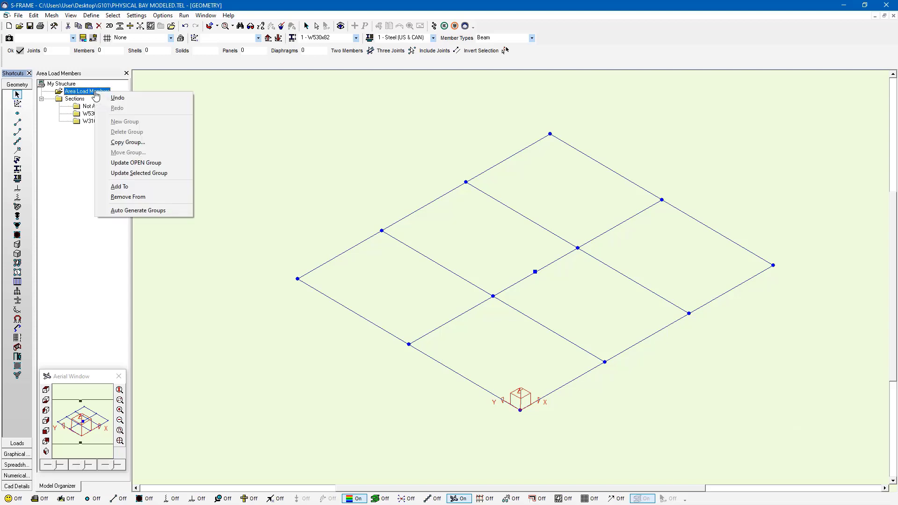
click(132, 163)
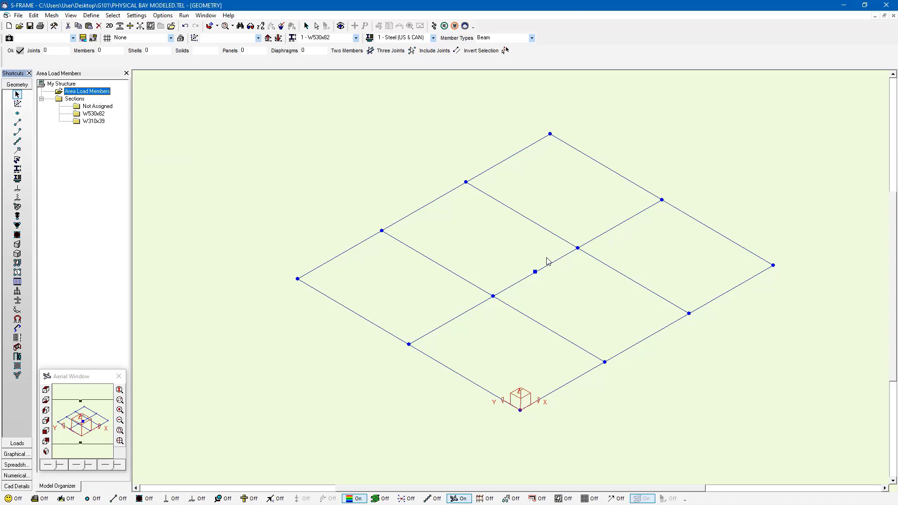
Step: Save the model and pick the Span Direction Tool, set to short span with Members + Panel
click(29, 27)
click(18, 272)
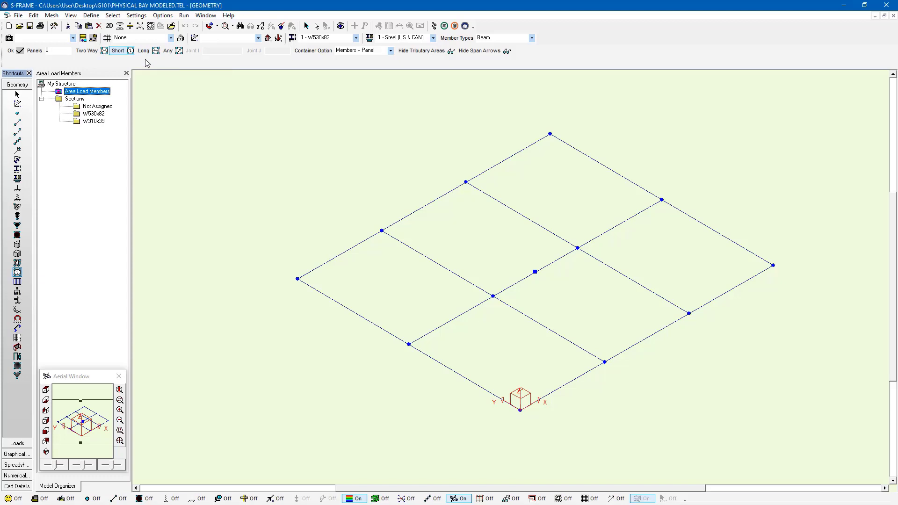
Step: Apply Two Way span direction to the floor panel, then switch the option to Short
click(94, 55)
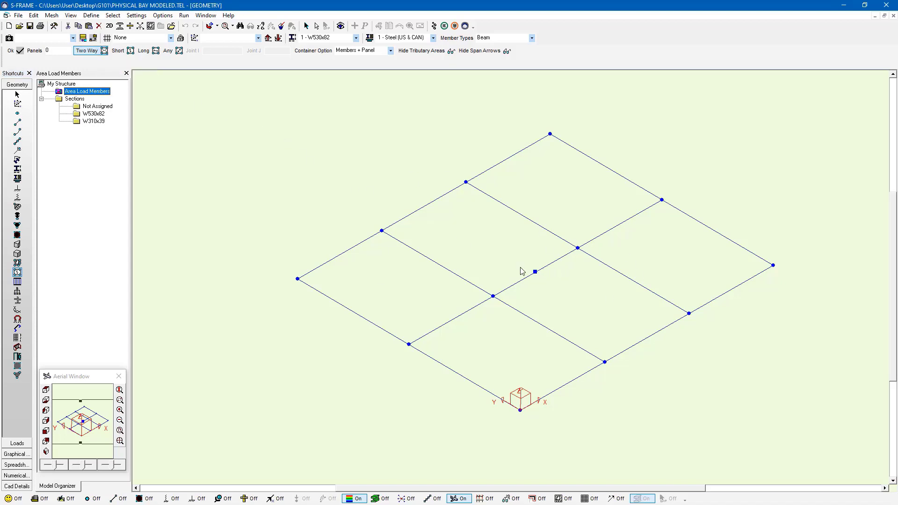
drag(520, 262, 550, 285)
drag(550, 286, 550, 285)
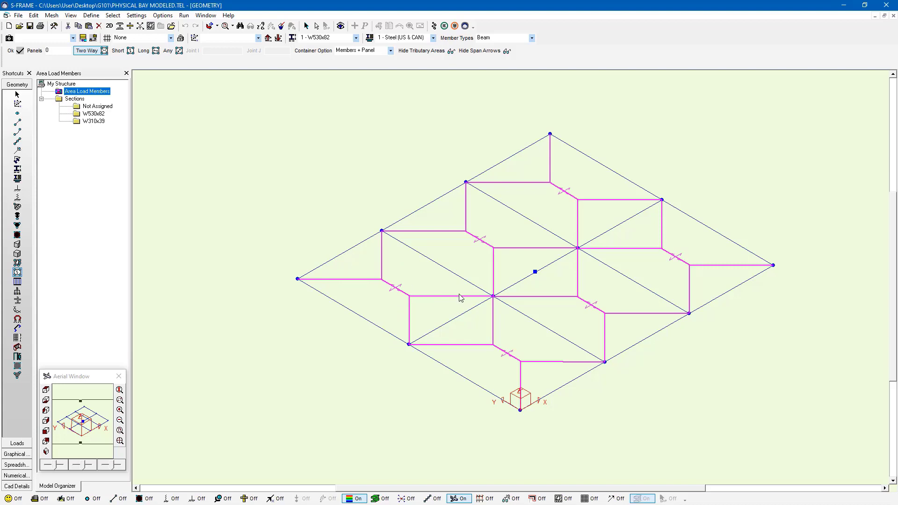
click(118, 50)
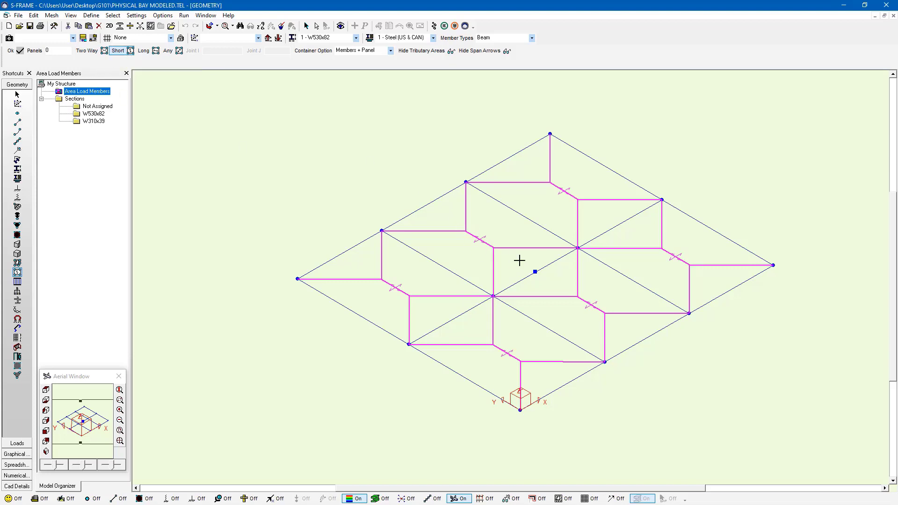
Step: Apply the one-way Short span to the panel and switch to the Loads view
drag(515, 258, 563, 280)
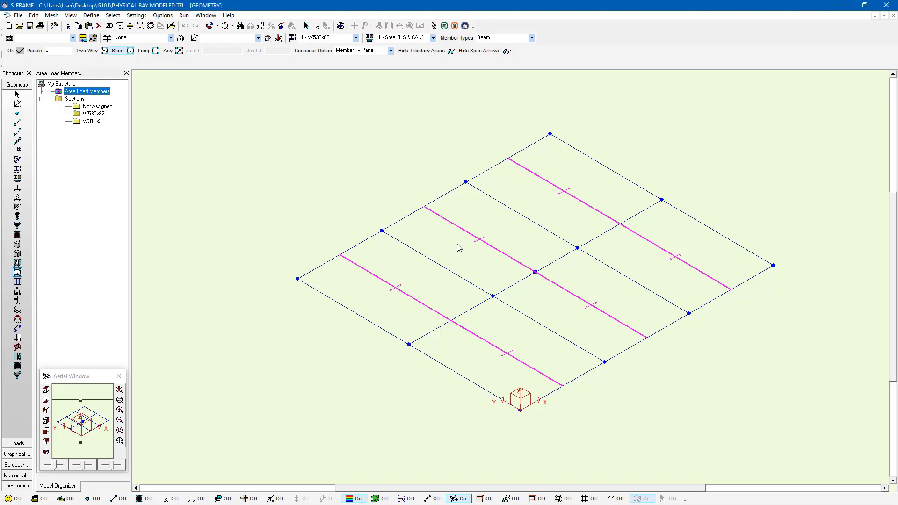
click(18, 443)
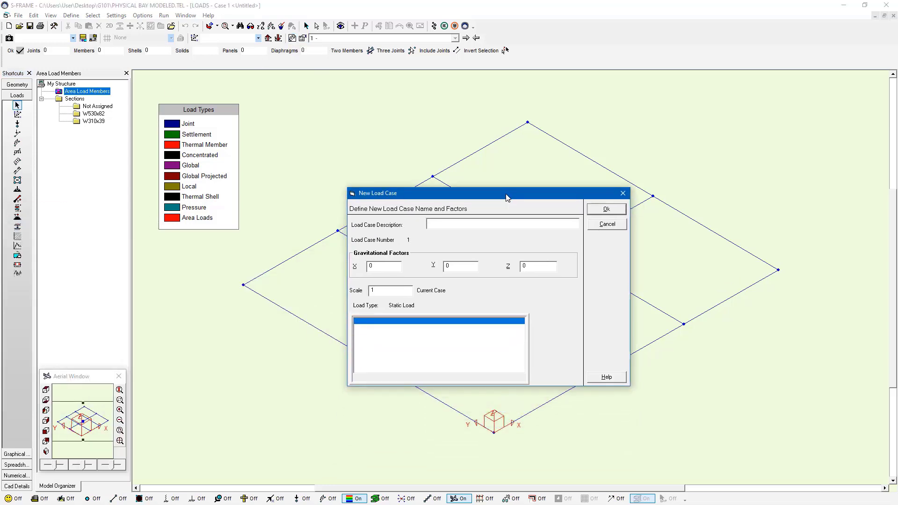
Step: Name load case 1 'Self Weight' with a Z gravity factor of -1
text(Self Weight)
double_click(551, 270)
text(-1)
click(607, 209)
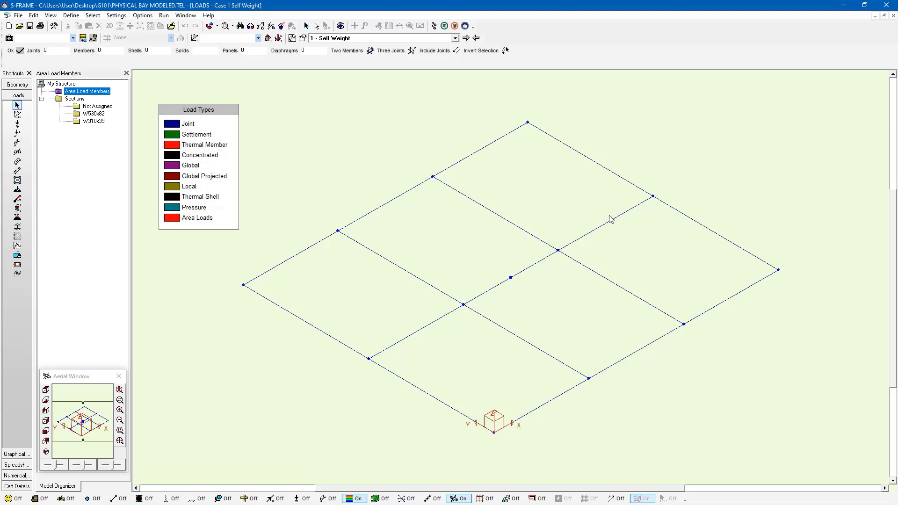
Step: Add load case 2 'Slab Live' and load case 3 'Slab Dead'
click(292, 37)
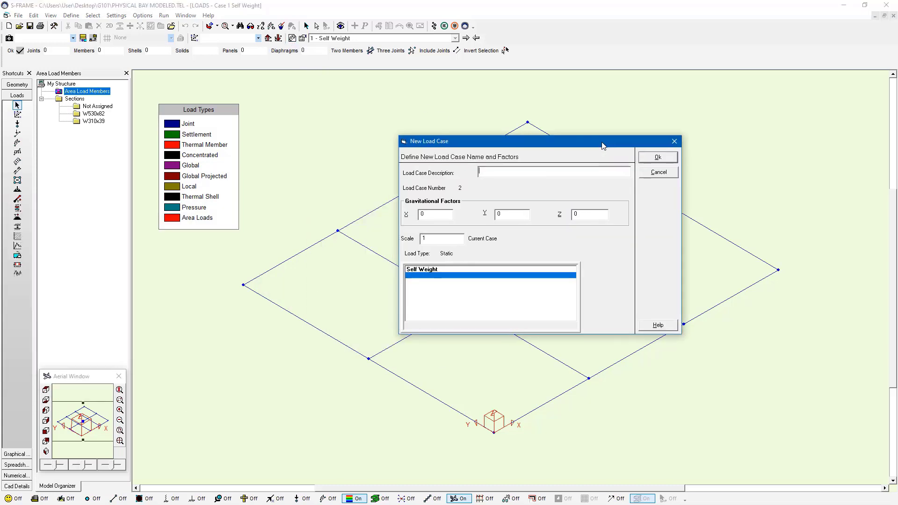
text(Slab Live)
click(658, 158)
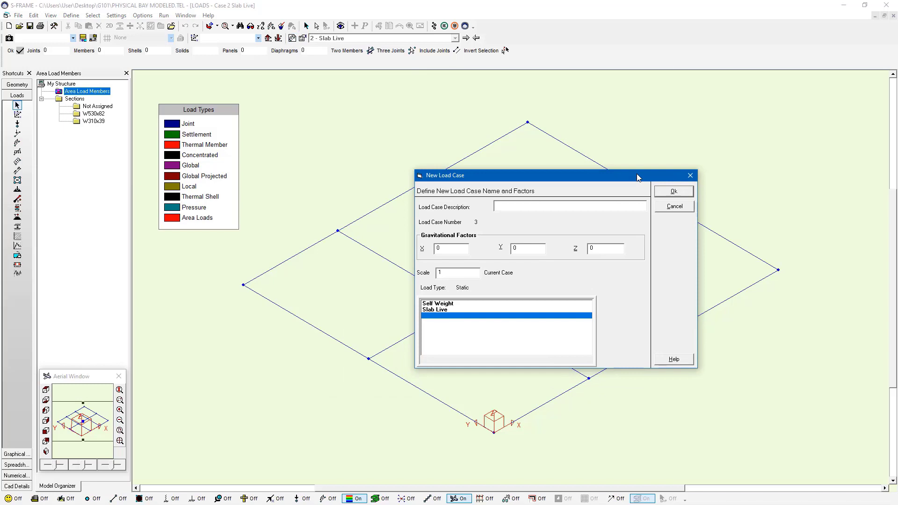
text(Slab Dead)
key(Return)
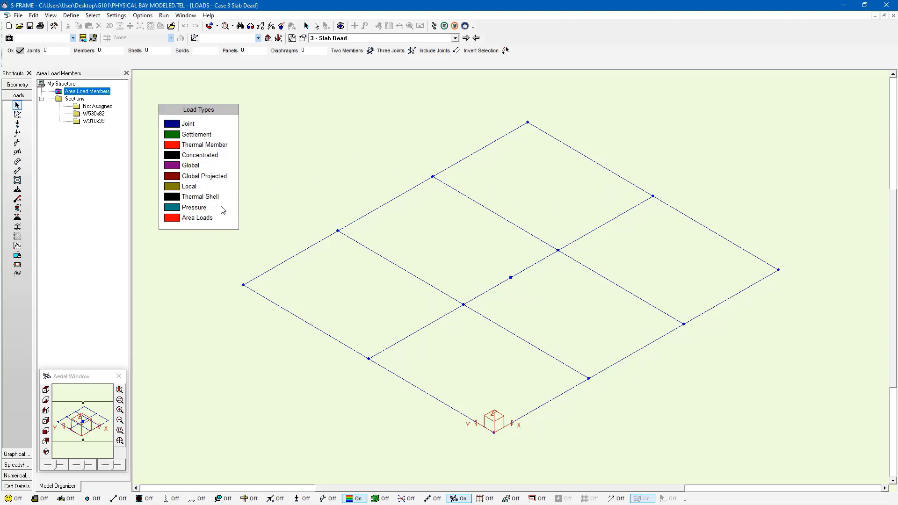
Step: Apply a -3 kN/m2 uniform area load to the floor panel, then make 2 - Slab Live current
click(19, 180)
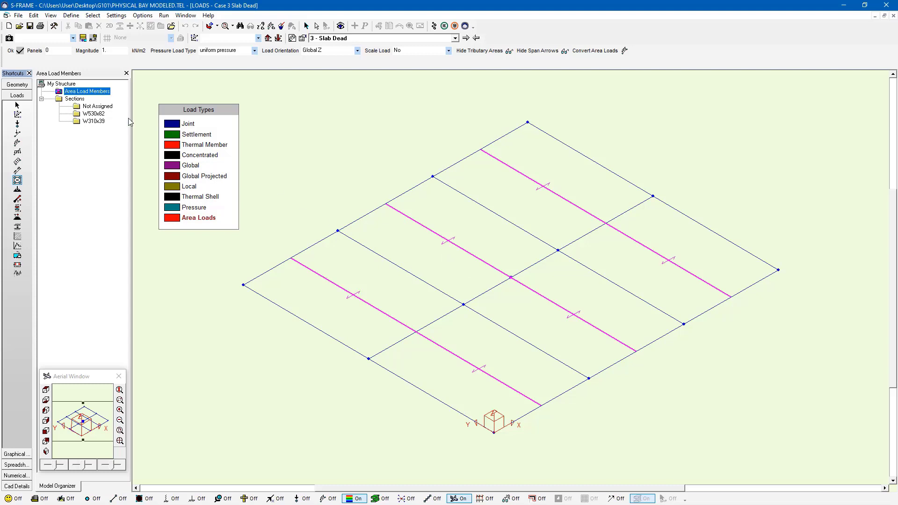
click(123, 52)
text(-3)
drag(501, 260, 527, 288)
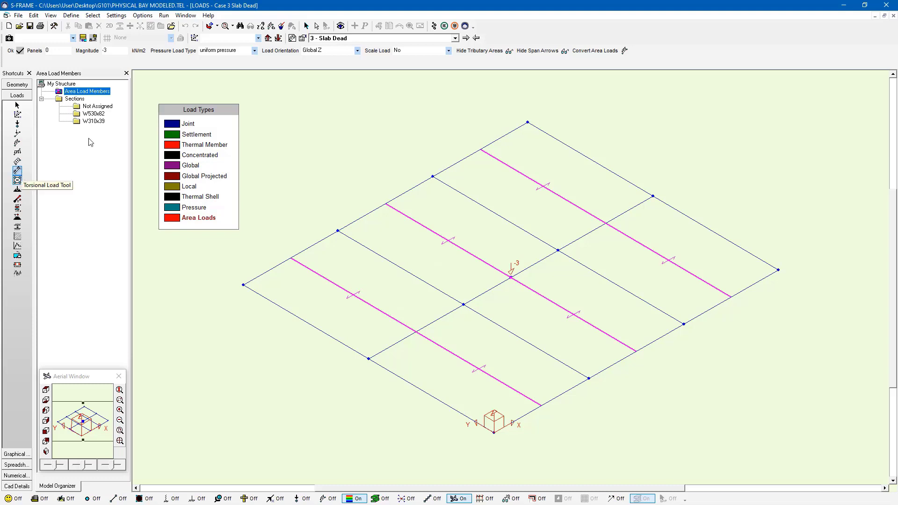
click(476, 38)
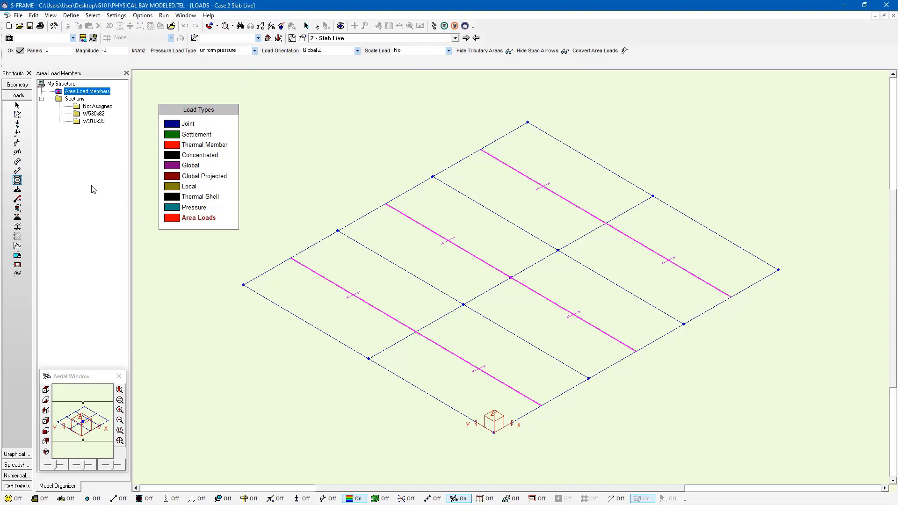
Step: Apply a -5 kN/m2 area load to the panel, converted to 7.5 and 15 beam line loads
double_click(115, 49)
text(-5)
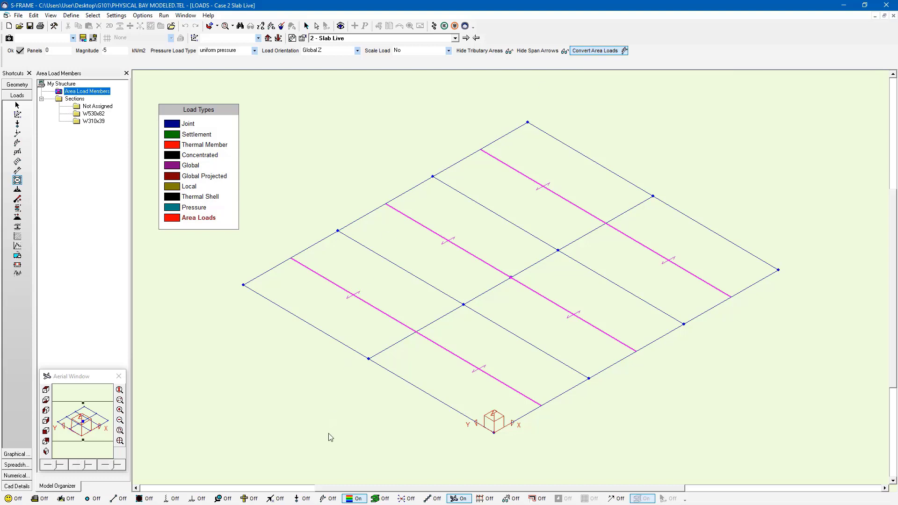
click(333, 499)
drag(524, 281, 531, 290)
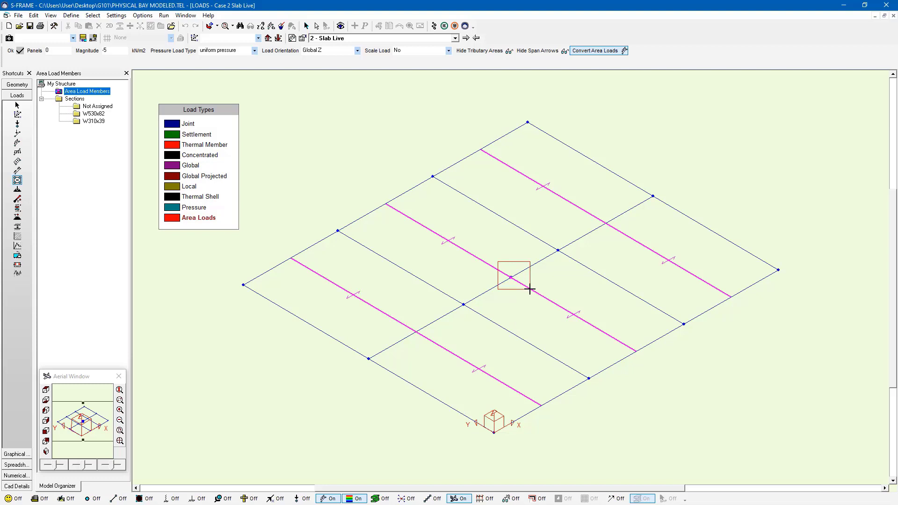
drag(531, 290, 529, 289)
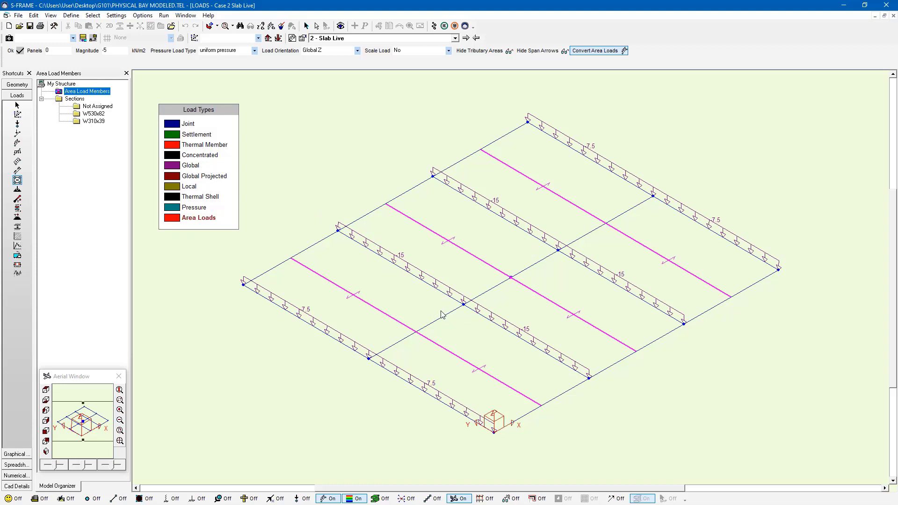
Step: In Edit > Load Combinations, enter '1.25D + 1.5L' as combination 1's description
click(34, 16)
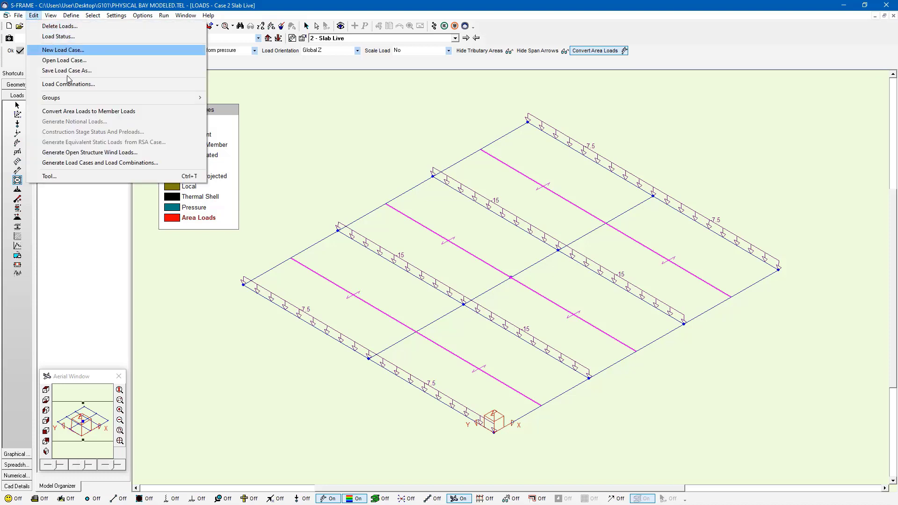
click(86, 85)
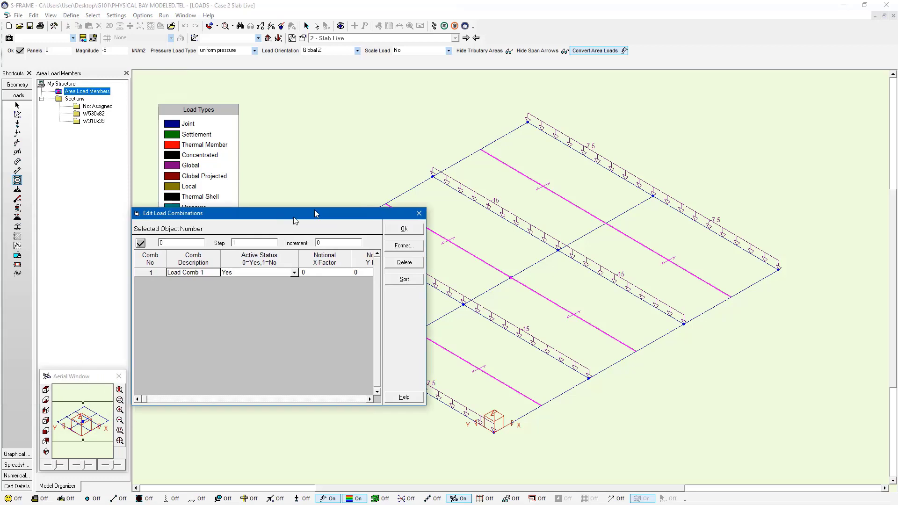
drag(314, 210, 414, 206)
text(1.25)
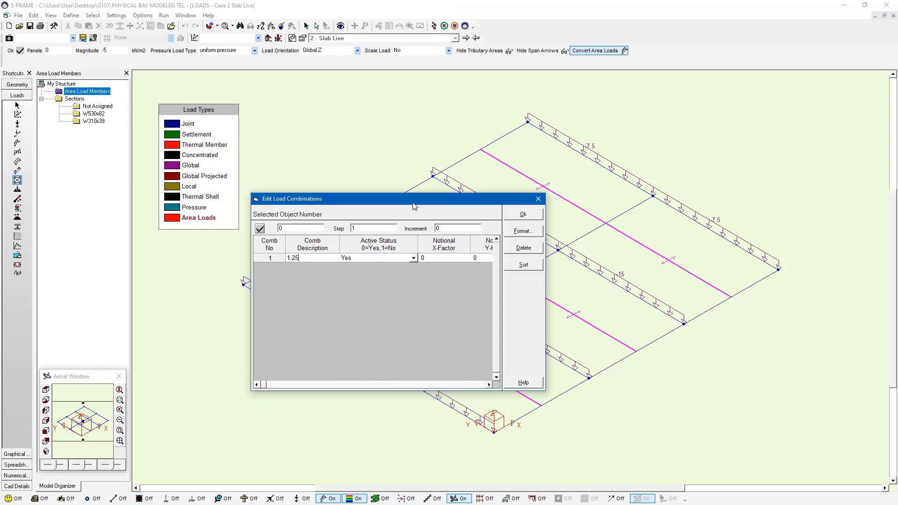
text(D + 1.5L)
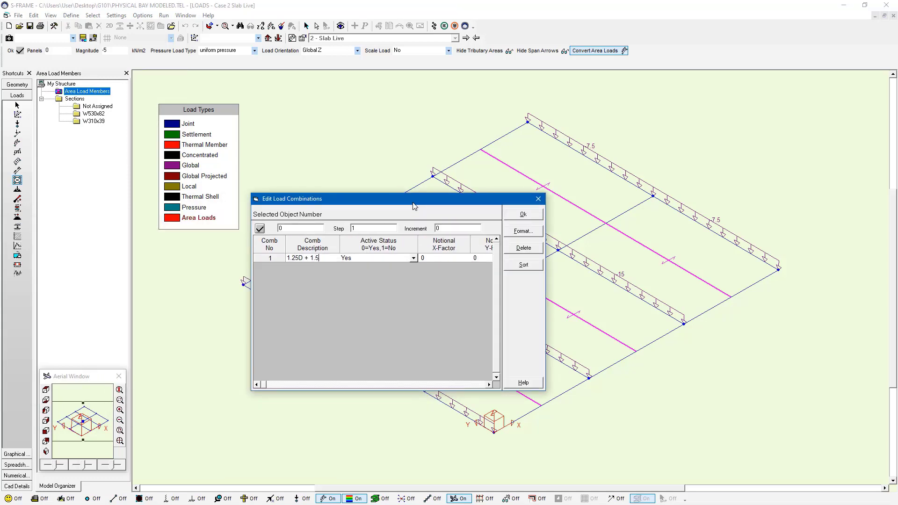